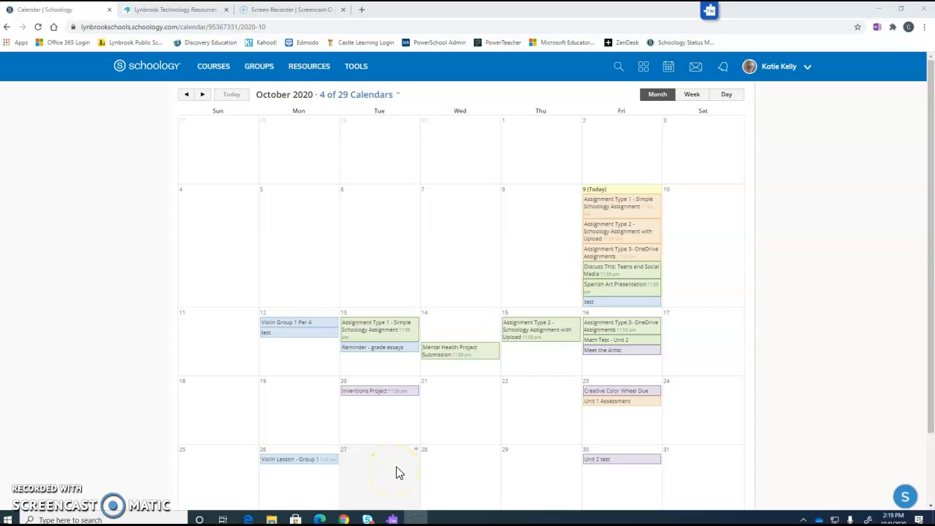
Start a new calendar event on October 27, 2020 at 09:48AM titled "Viola Lessons Group 1"
click(417, 451)
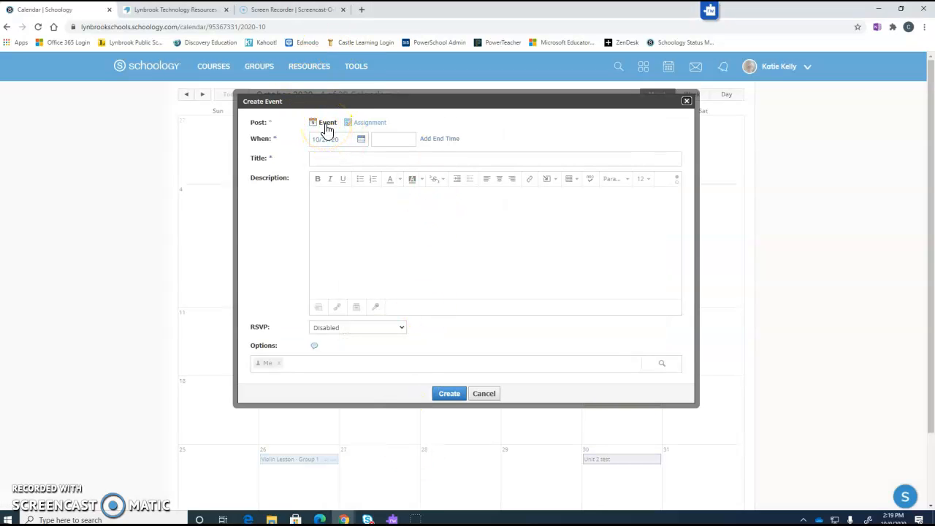
click(390, 141)
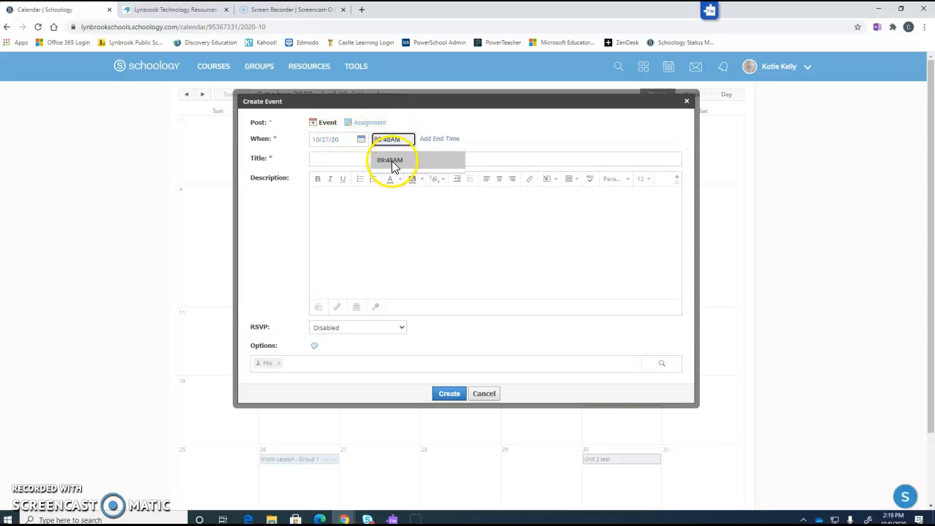
click(390, 160)
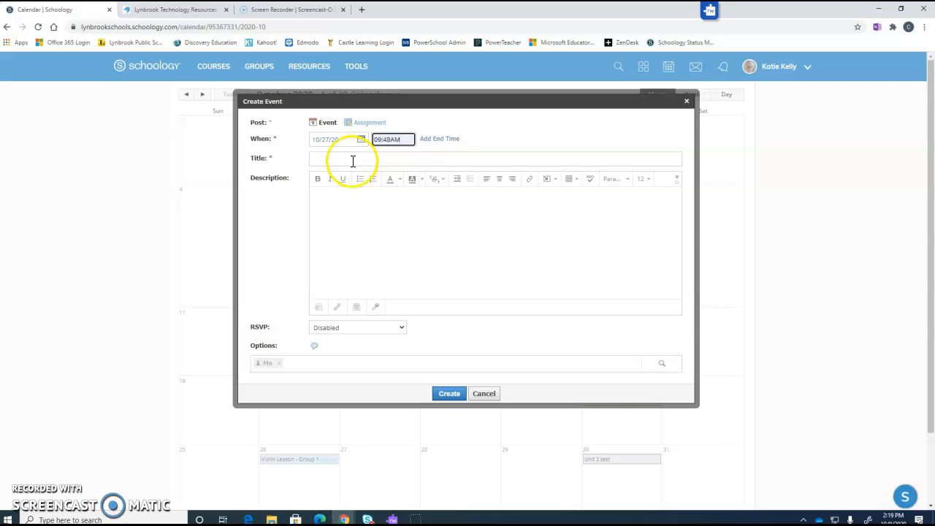
click(349, 157)
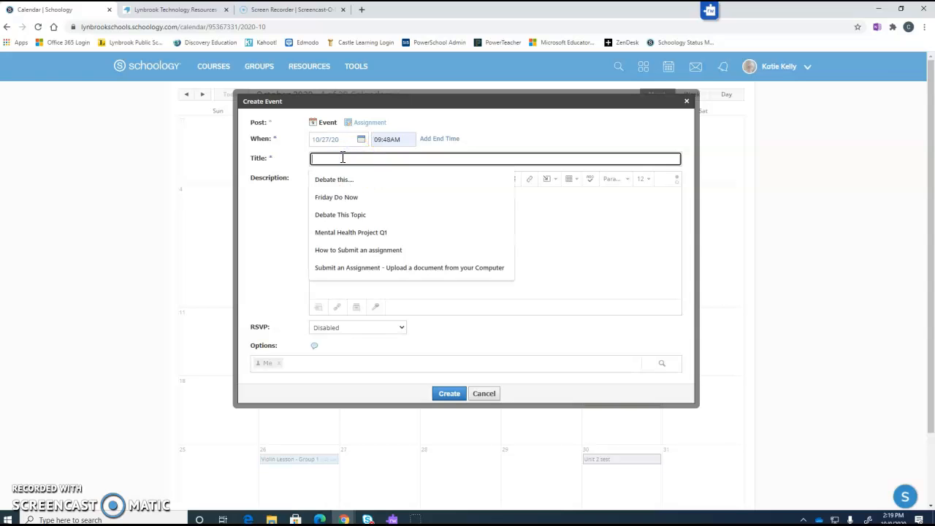
text(Viola Lessons Group 1)
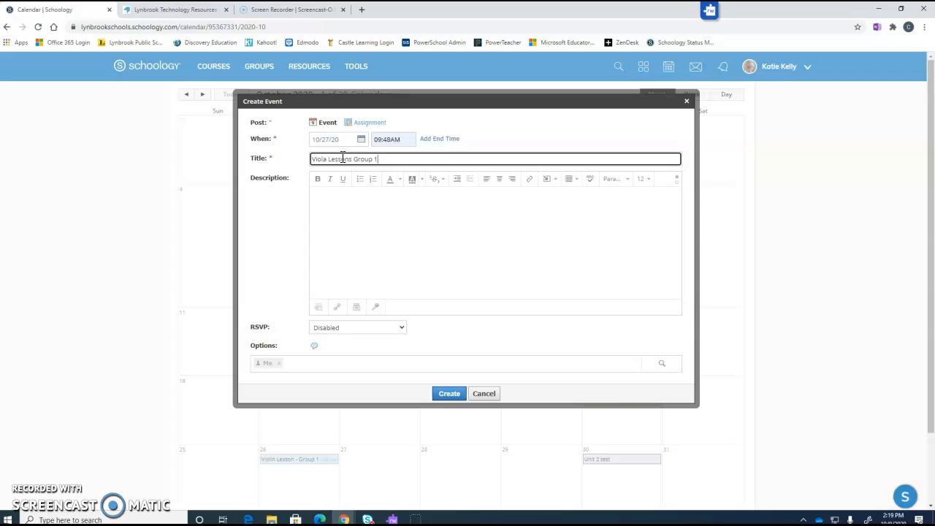
Describe the event as "Please meet on the stage with your music and instrument" and create it with only invitees able to RSVP
click(351, 202)
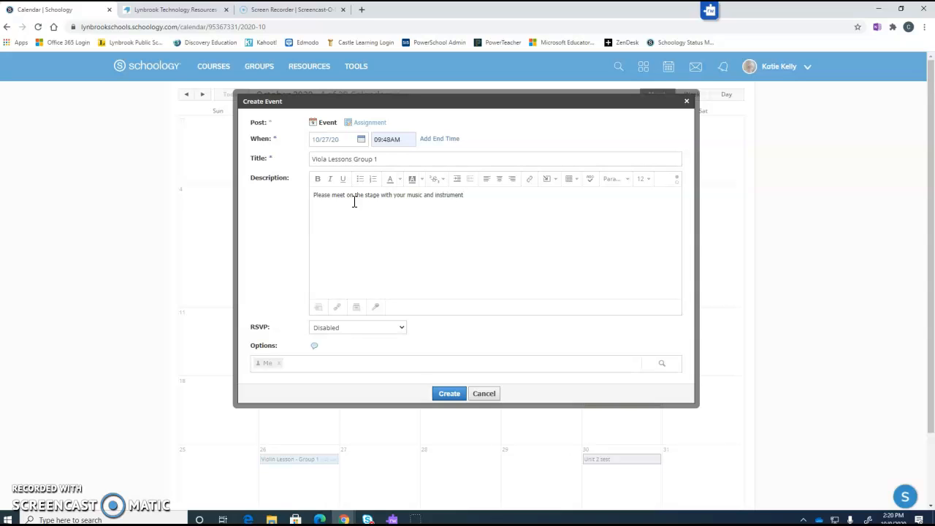
click(349, 330)
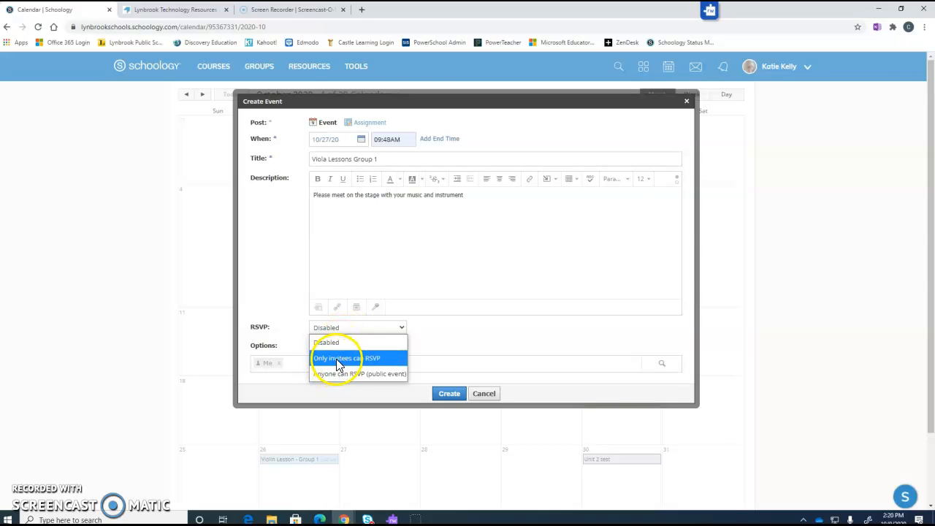
click(344, 358)
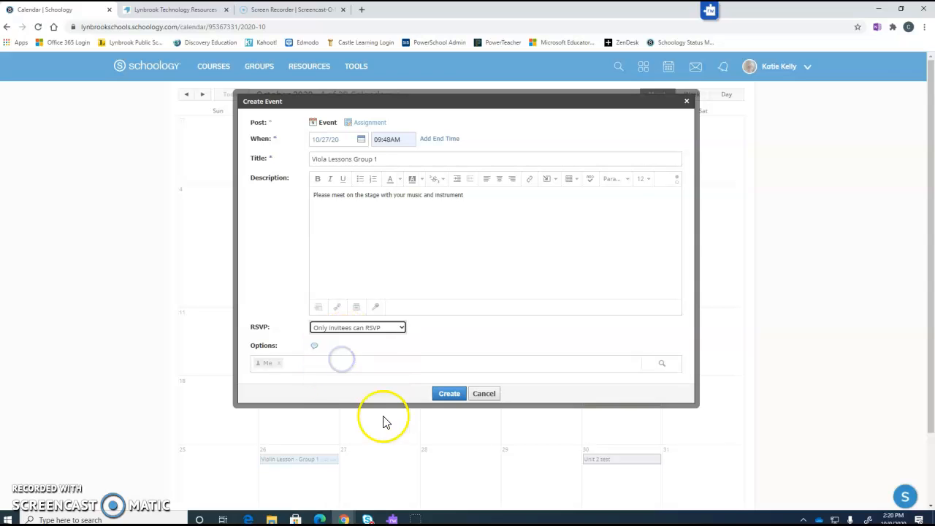
click(315, 348)
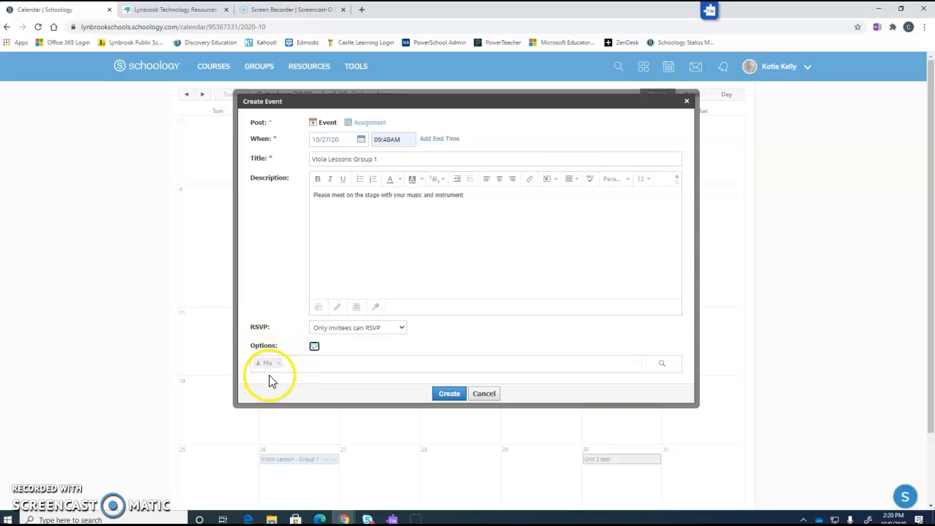
click(454, 399)
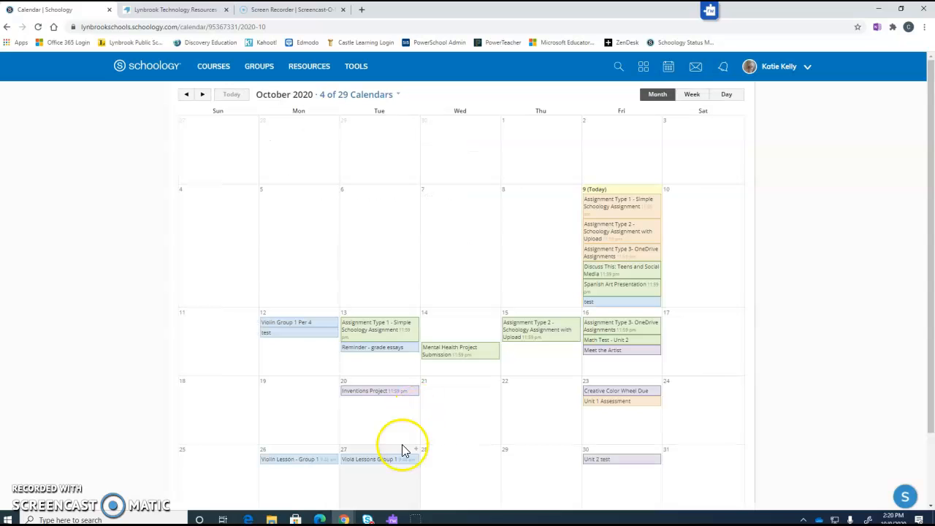
Open the full page of the Viola Lessons Group 1 event on October 27 and start inviting other guests
mouse_move(351, 463)
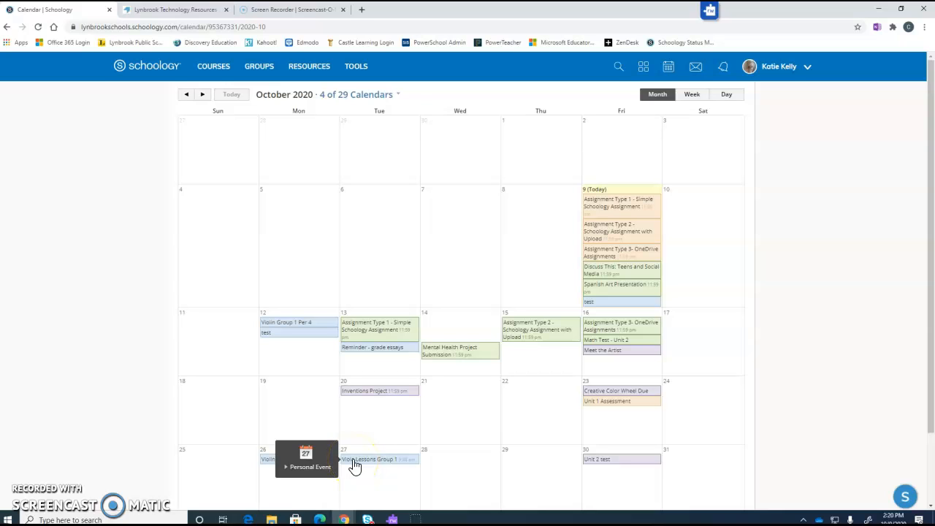
click(356, 461)
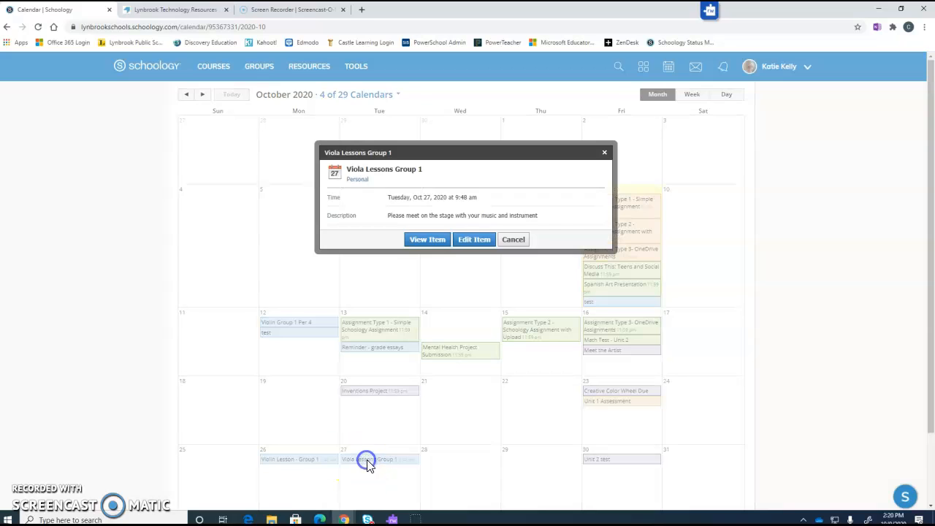
click(430, 245)
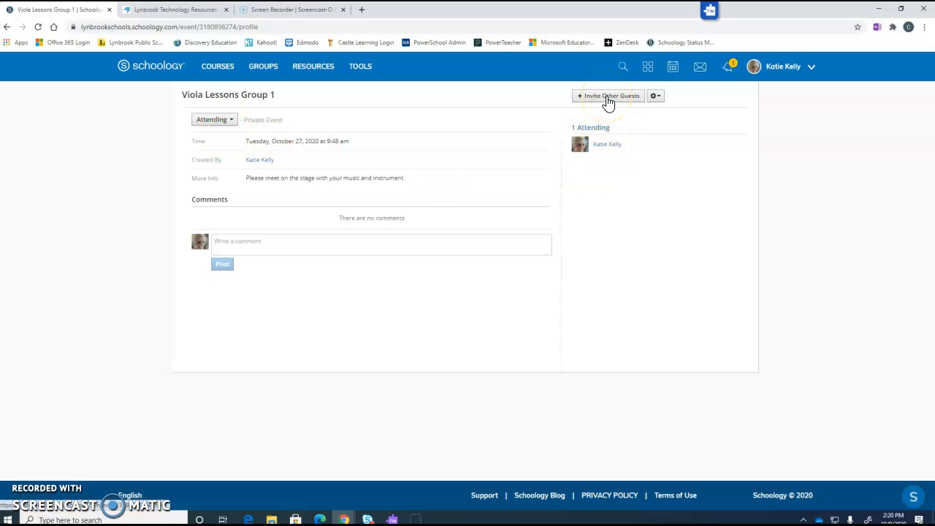
click(607, 98)
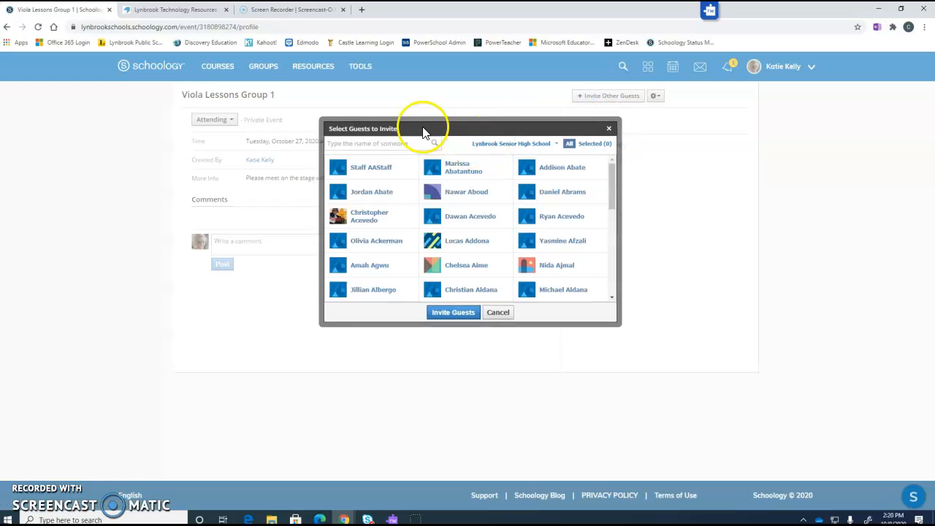
Filter the guest list to Lynbrook Senior High School, search by the guest's surname and select the matching person
click(379, 146)
text(macd)
click(514, 179)
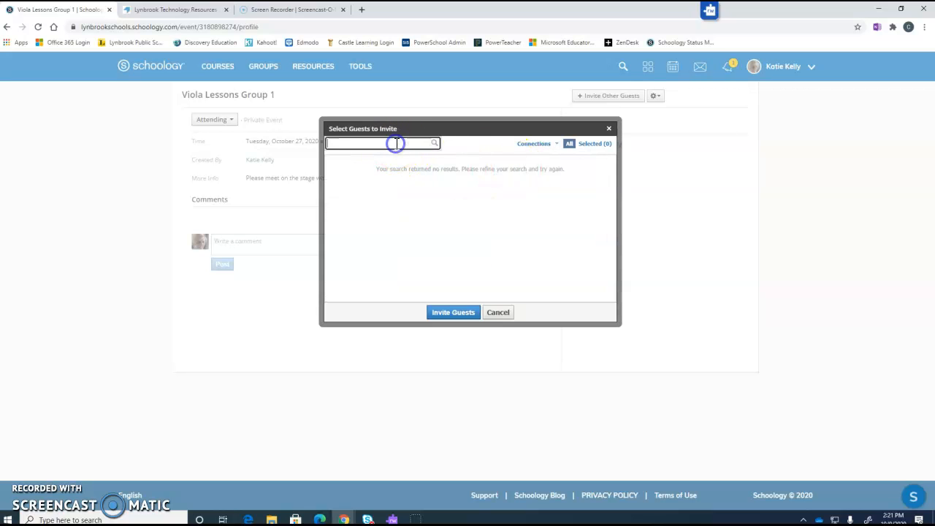
click(537, 143)
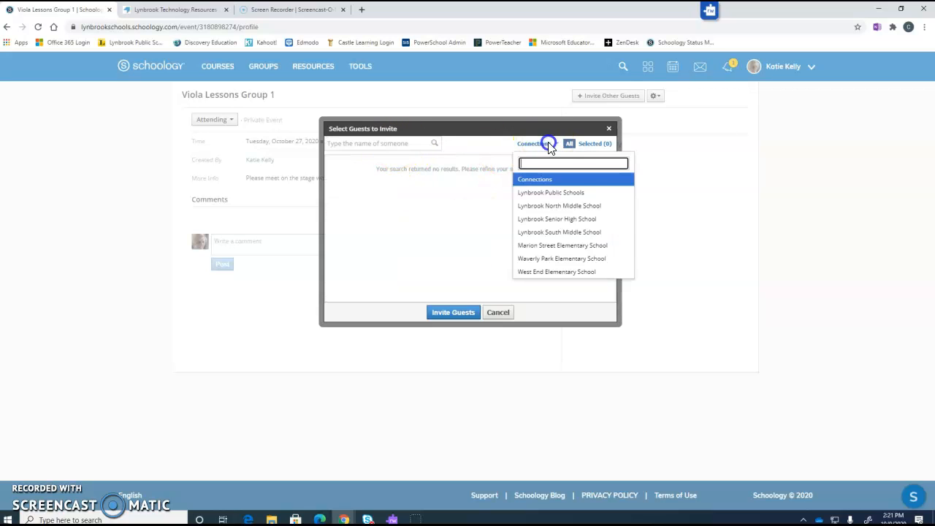
click(561, 219)
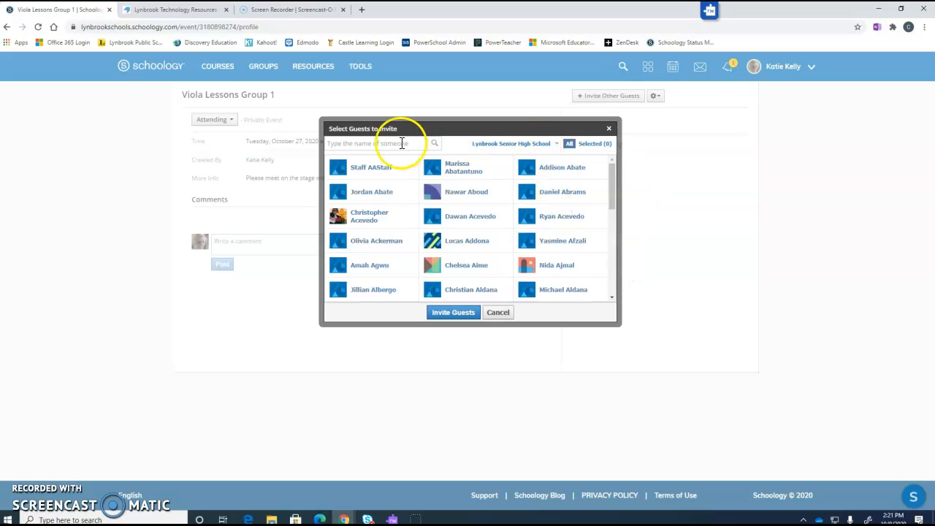
click(401, 143)
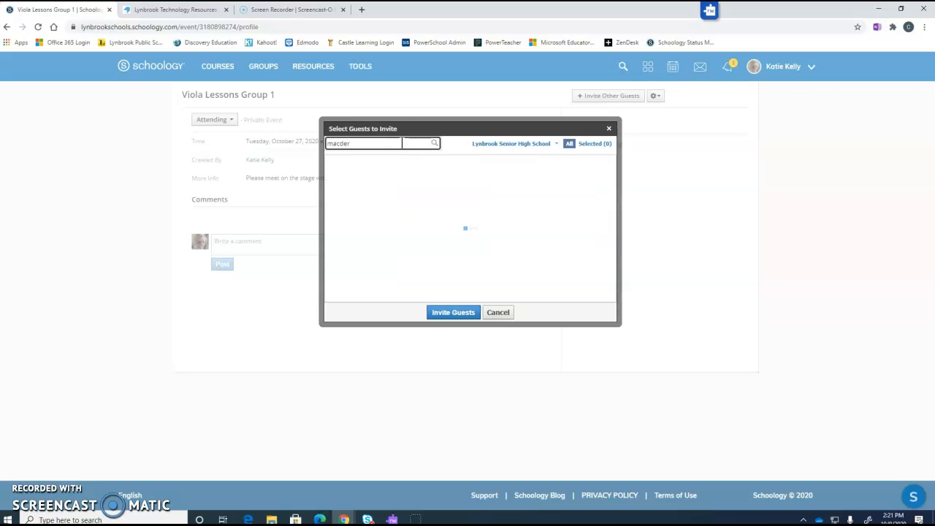
click(380, 169)
Find "test" in Waverly Park Elementary School, add WP Test to the selected guests and send the invitations
double_click(374, 143)
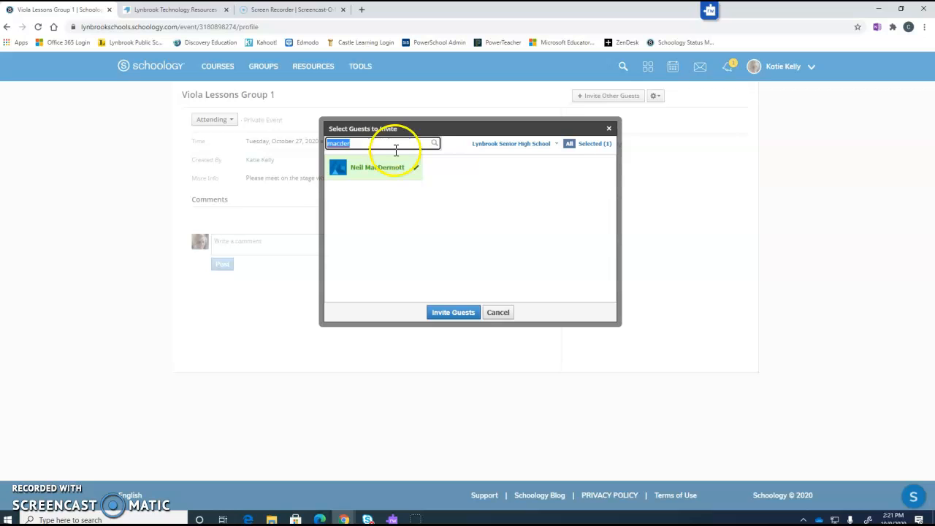
click(485, 144)
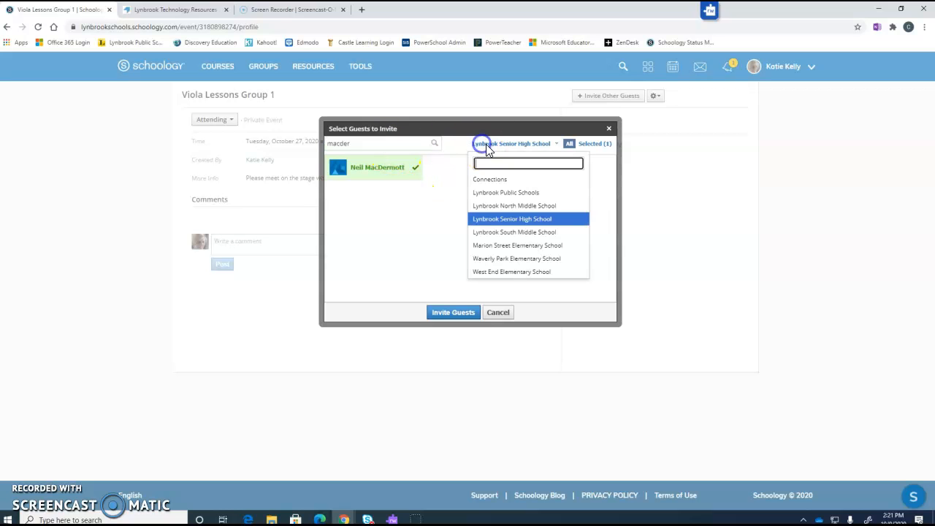
click(503, 259)
click(360, 143)
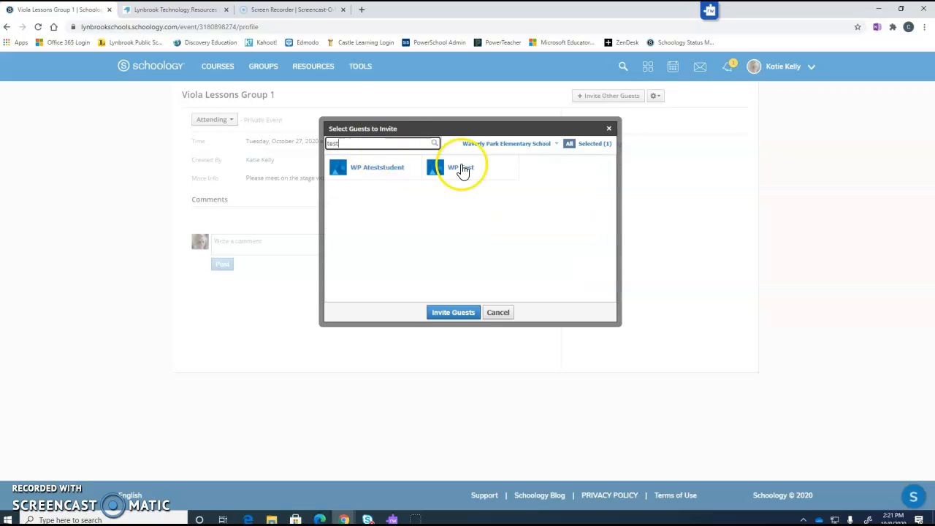
click(463, 167)
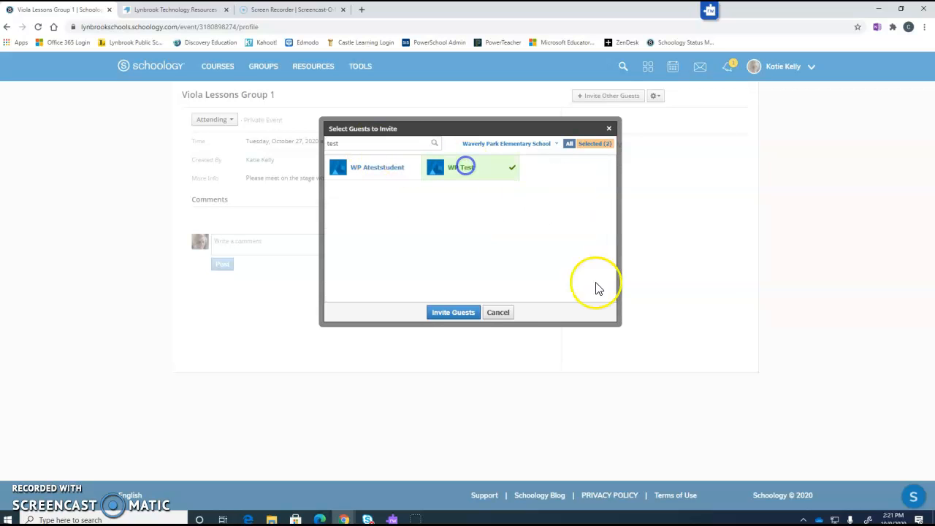
click(456, 314)
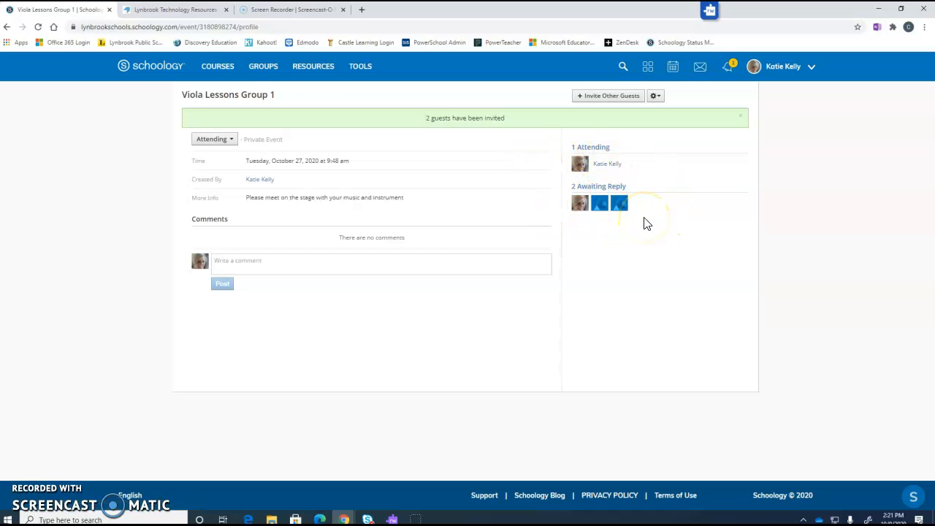
Return to the calendar, switch to the WP Test student's incognito browser window and refresh the calendar to check October 27
click(674, 67)
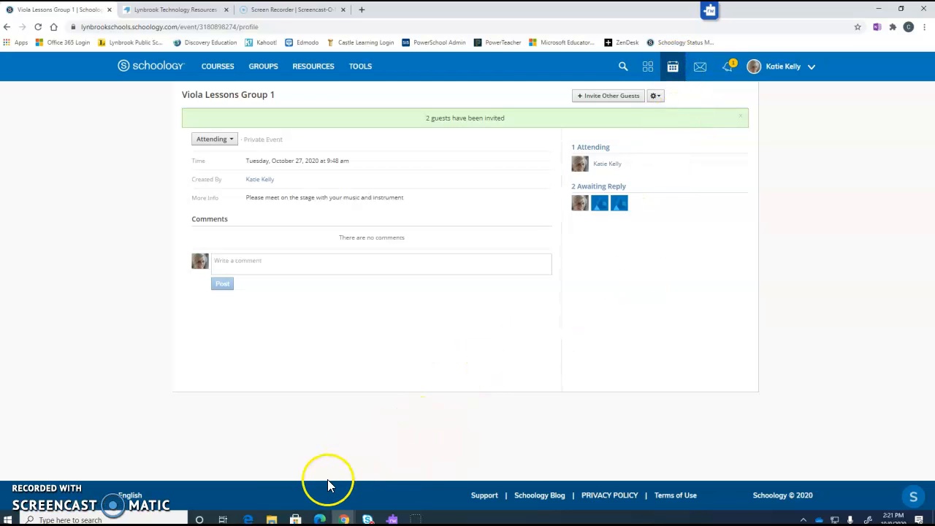
click(673, 67)
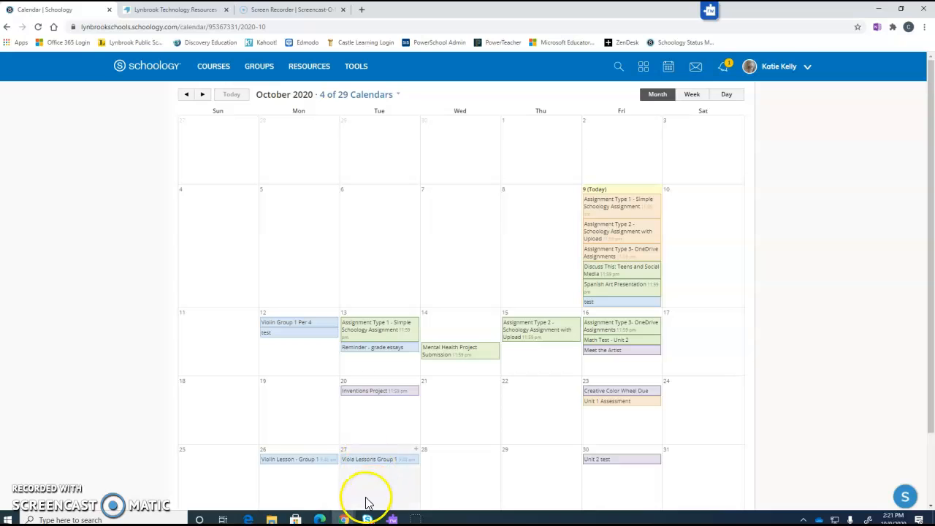
mouse_move(345, 511)
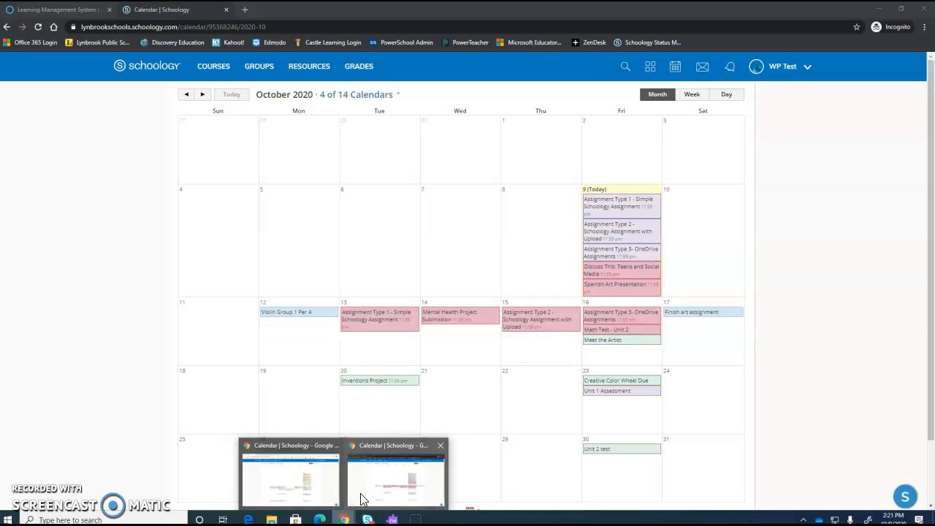
click(358, 497)
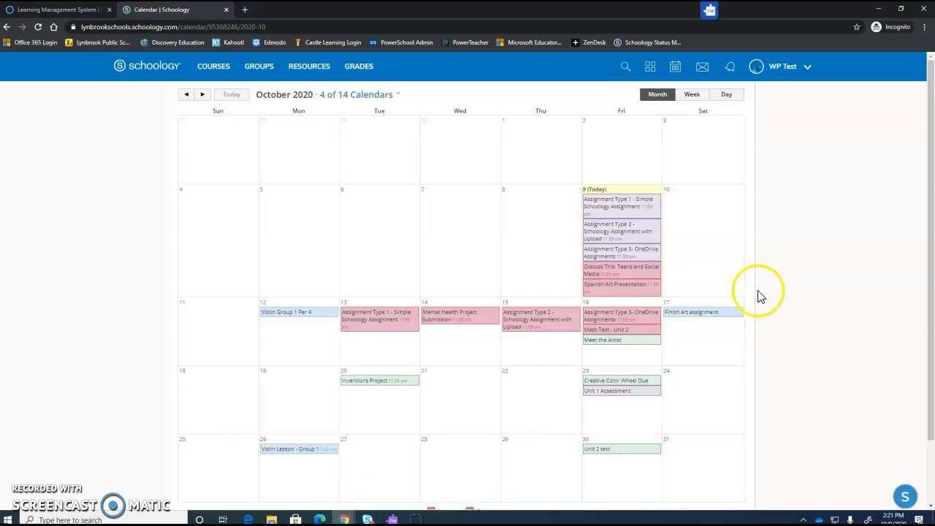
click(38, 27)
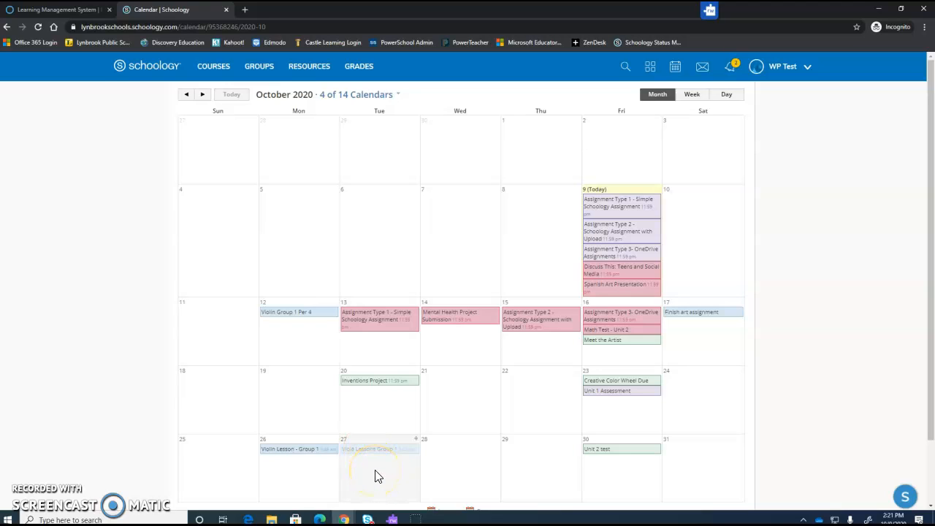
mouse_move(385, 456)
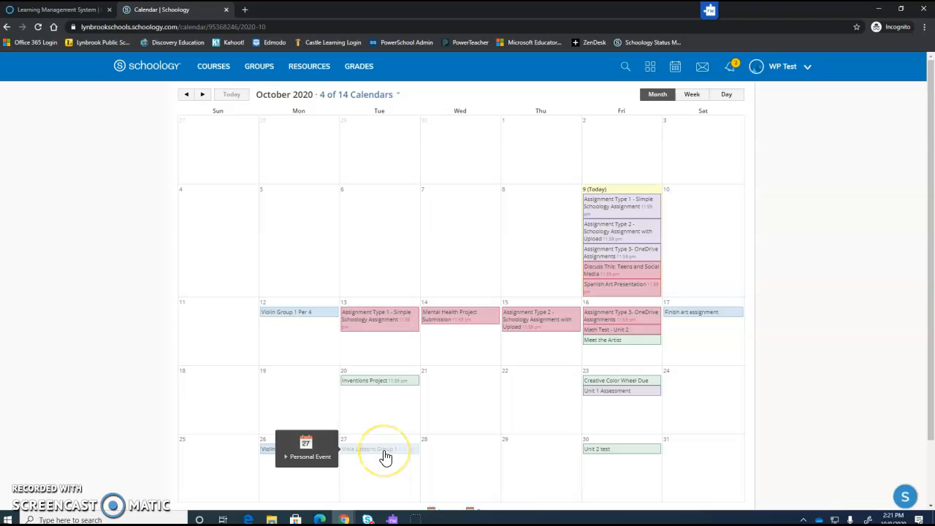
Accept the pending request for the Viola Lessons Group 1 event and refresh the student's calendar
click(733, 74)
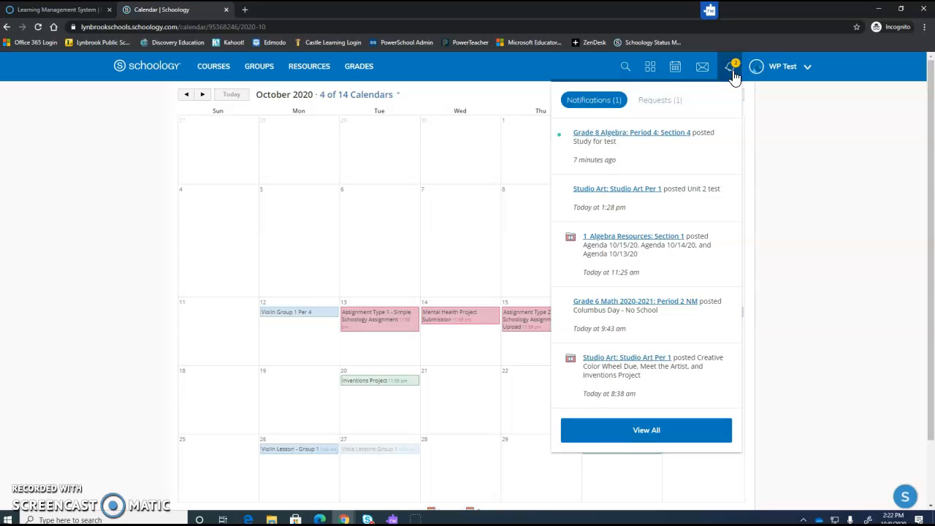
click(663, 103)
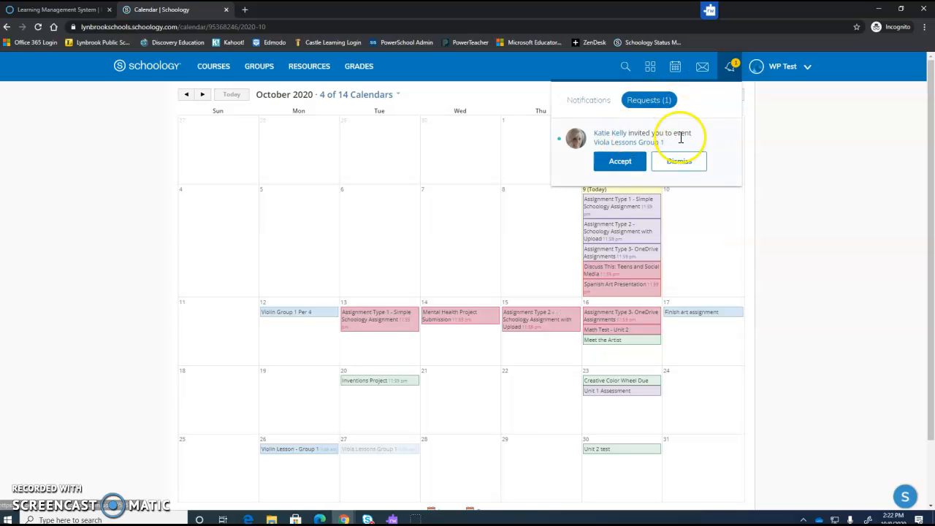
click(625, 165)
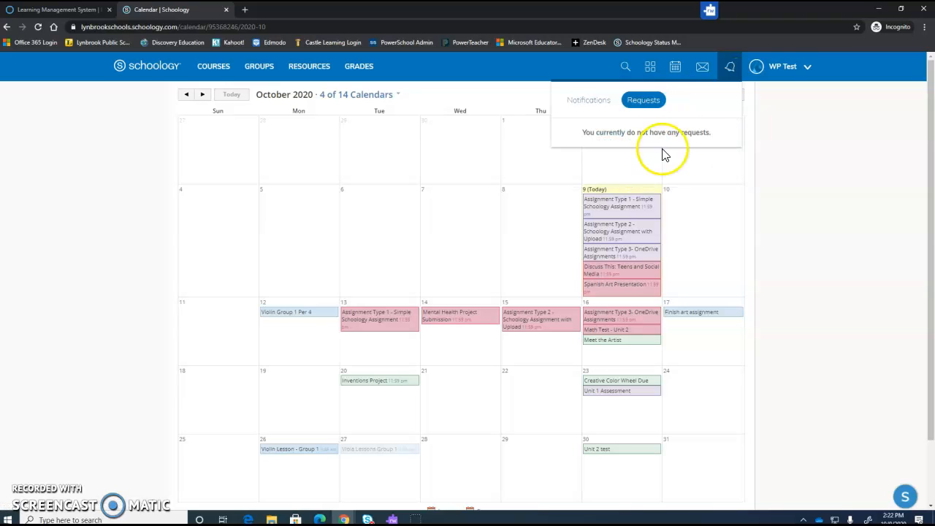
click(833, 217)
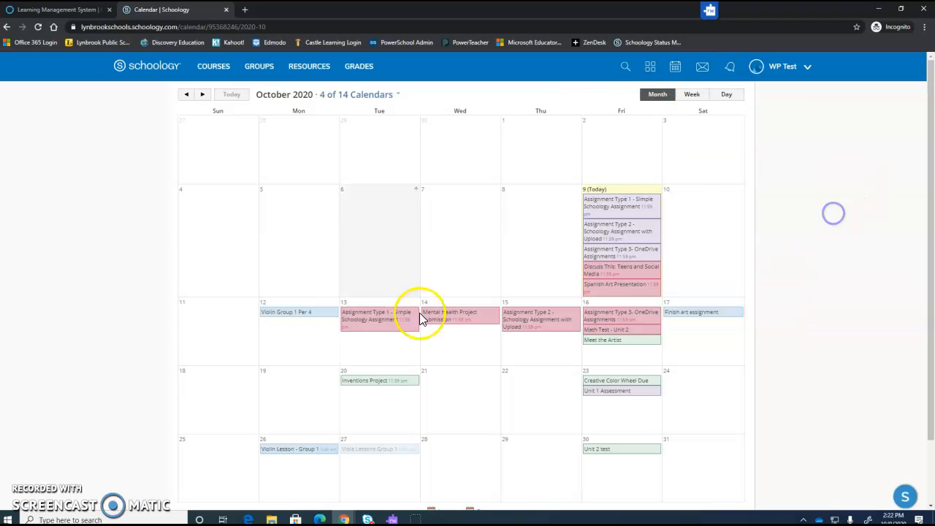
click(38, 29)
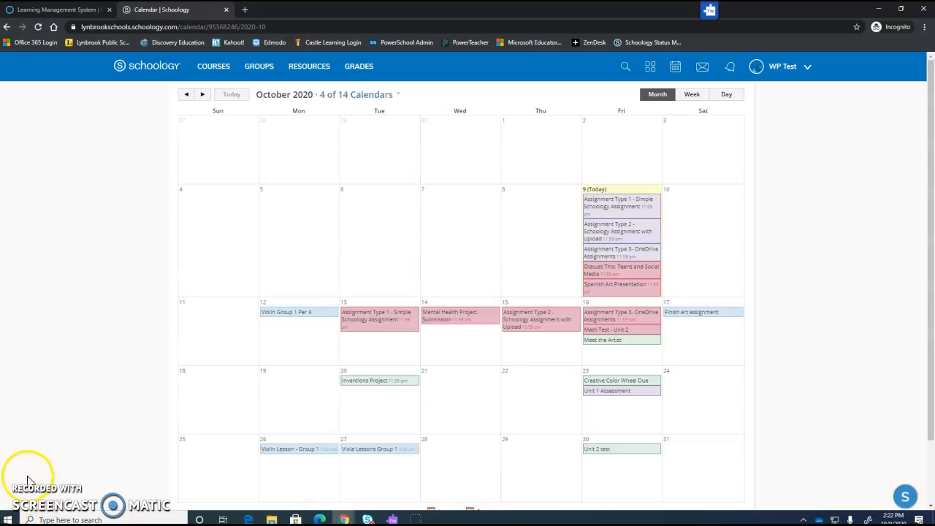
mouse_move(375, 457)
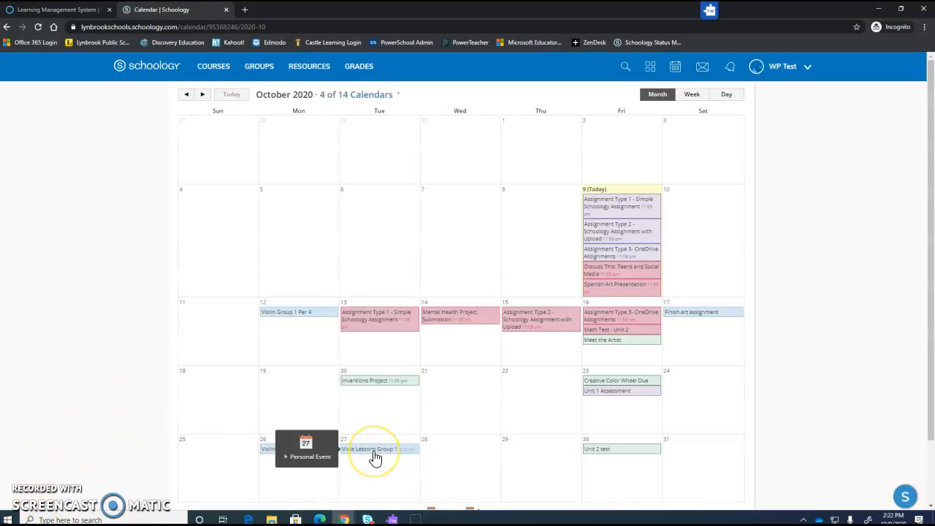
Switch back to the teacher's browser window and open the Viola Lessons Group 1 event page to check the guests' replies
click(343, 518)
click(304, 484)
click(367, 459)
click(427, 240)
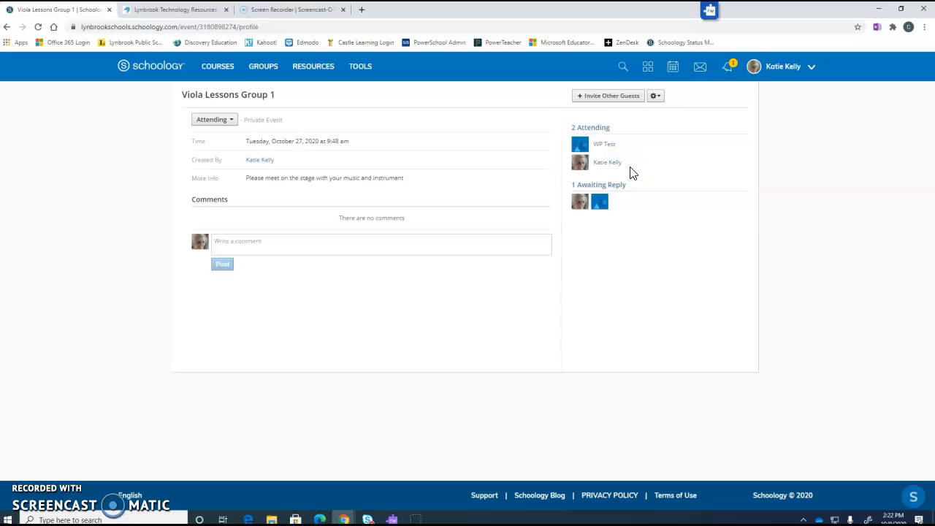
click(21, 506)
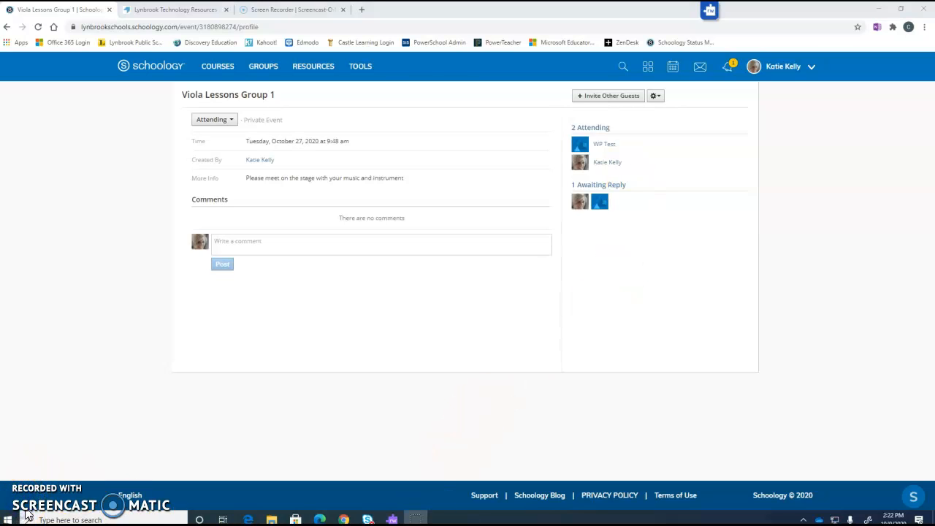